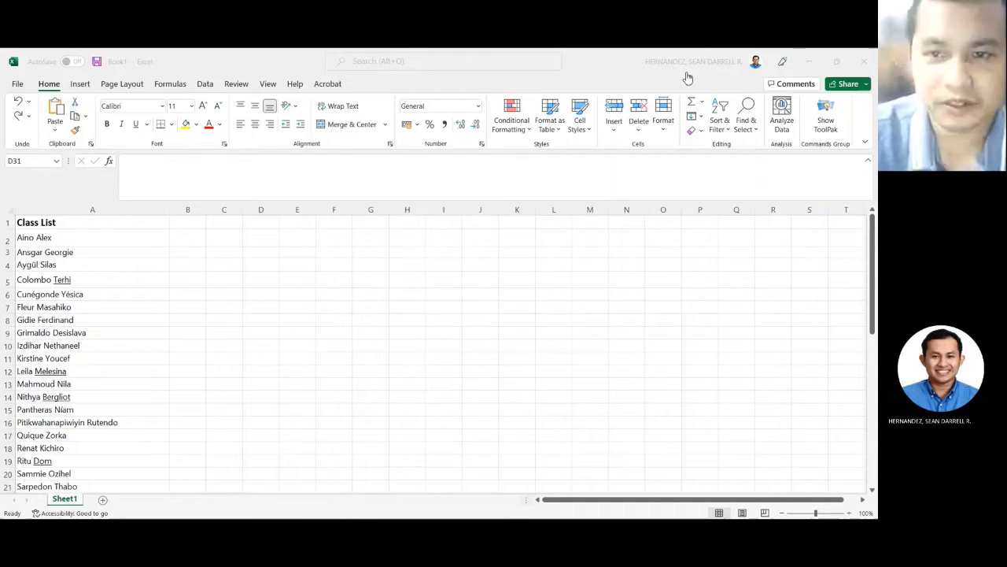
click(98, 237)
drag(99, 237, 97, 477)
click(102, 455)
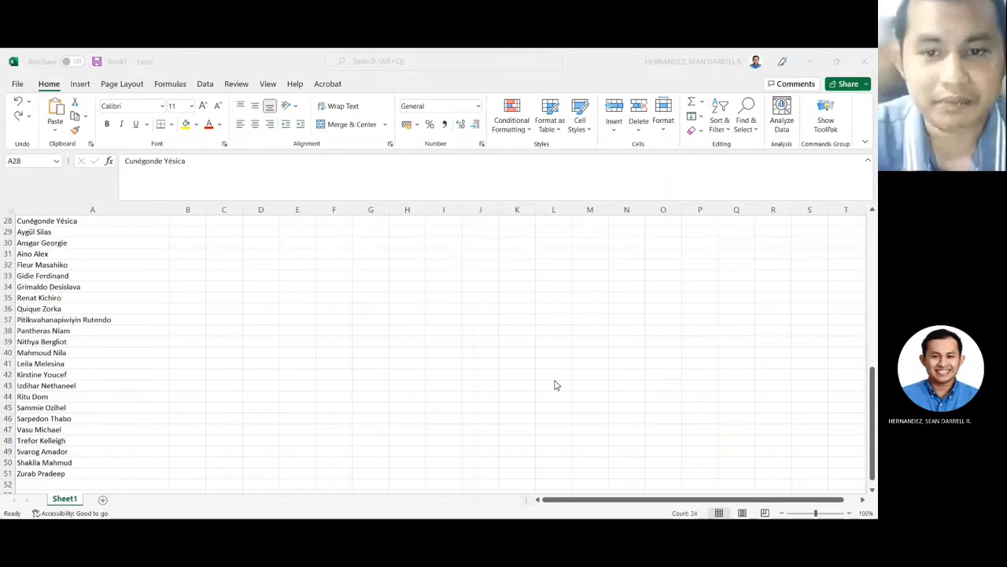
click(686, 82)
scroll(188, 278, up, 3)
scroll(170, 288, up, 2)
scroll(166, 292, down, 2)
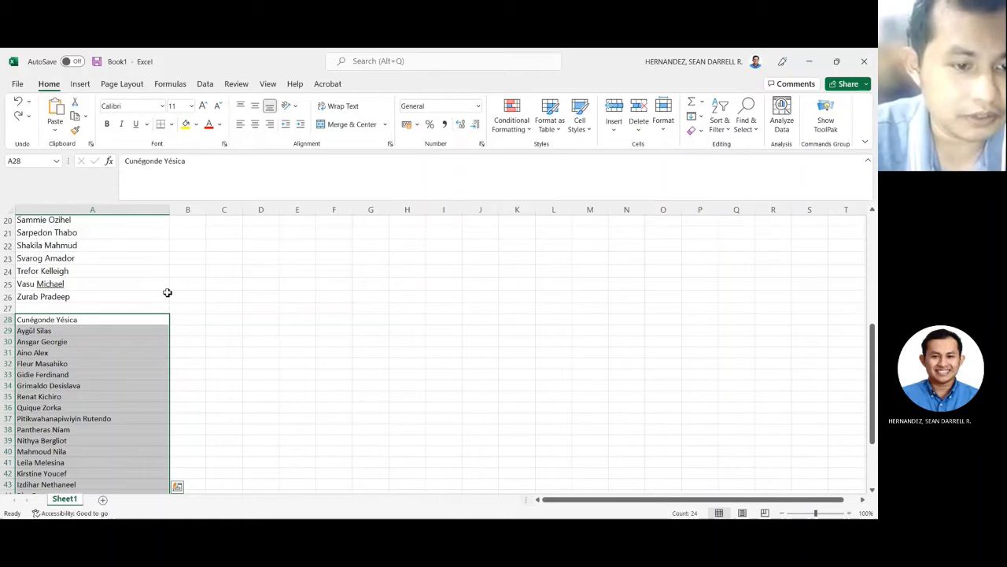
scroll(153, 301, down, 1)
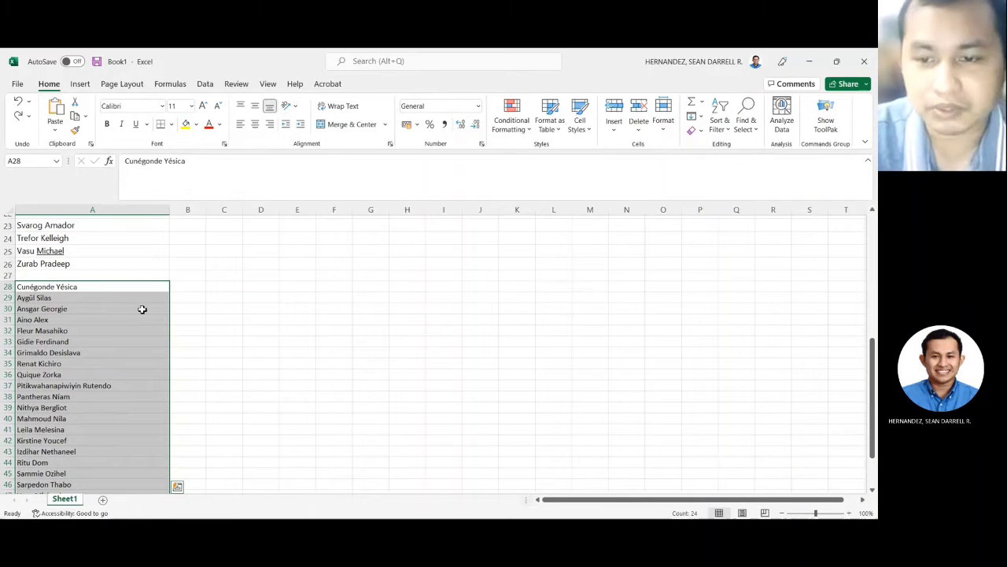
scroll(118, 288, up, 7)
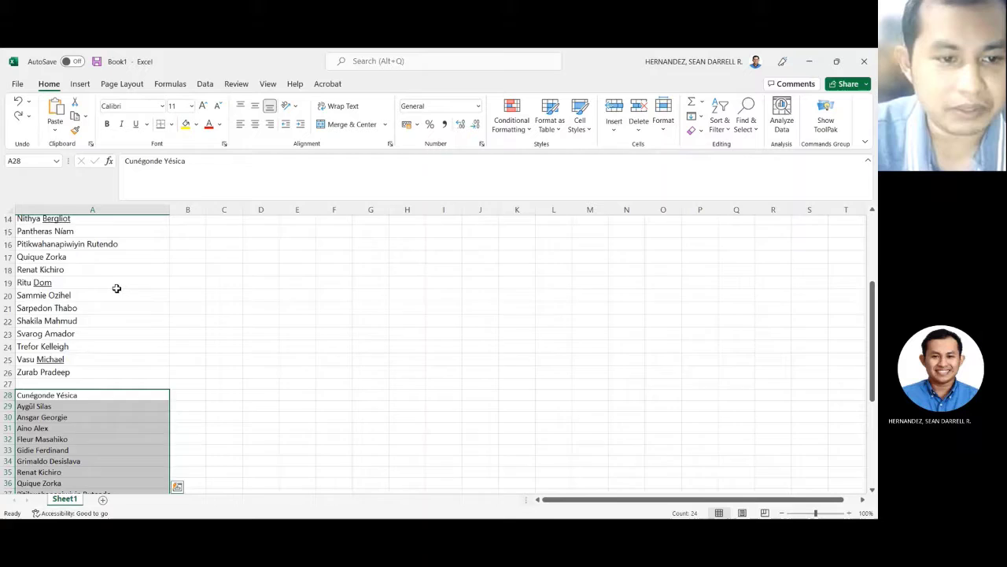
scroll(134, 345, down, 4)
scroll(124, 345, down, 3)
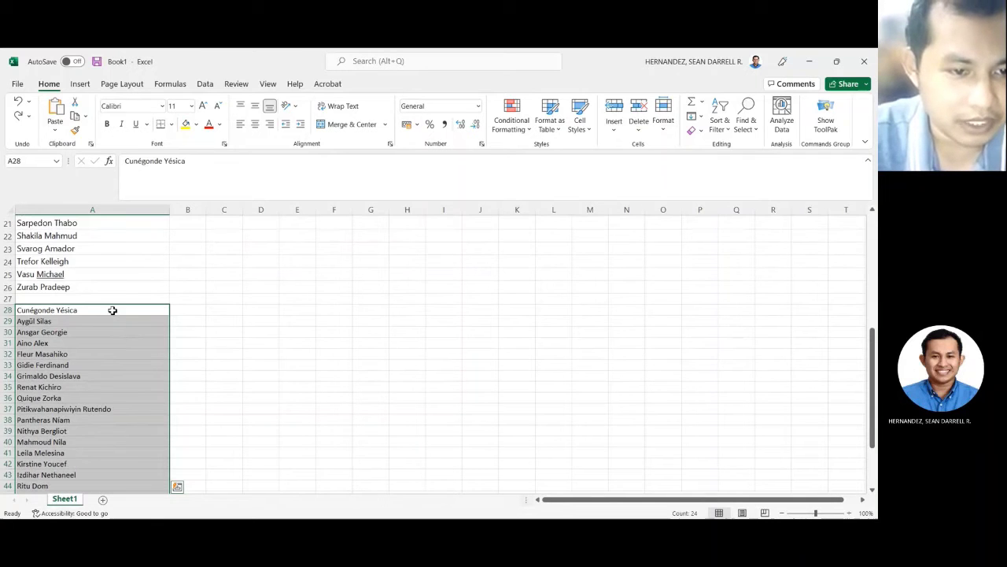
drag(113, 310, 106, 474)
- Sort the selected attendee names in A28:A51 from A to Z
right_click(118, 352)
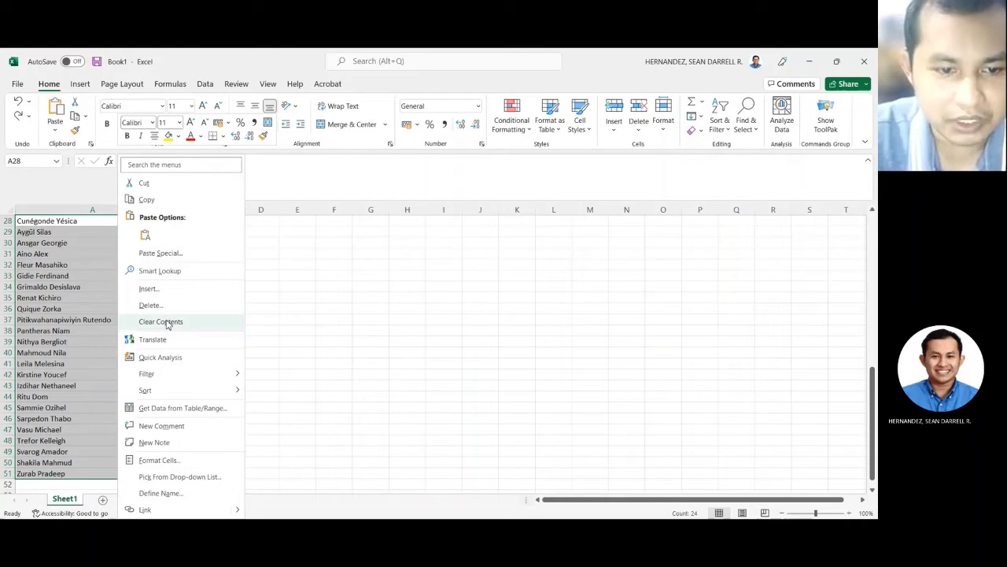
mouse_move(173, 394)
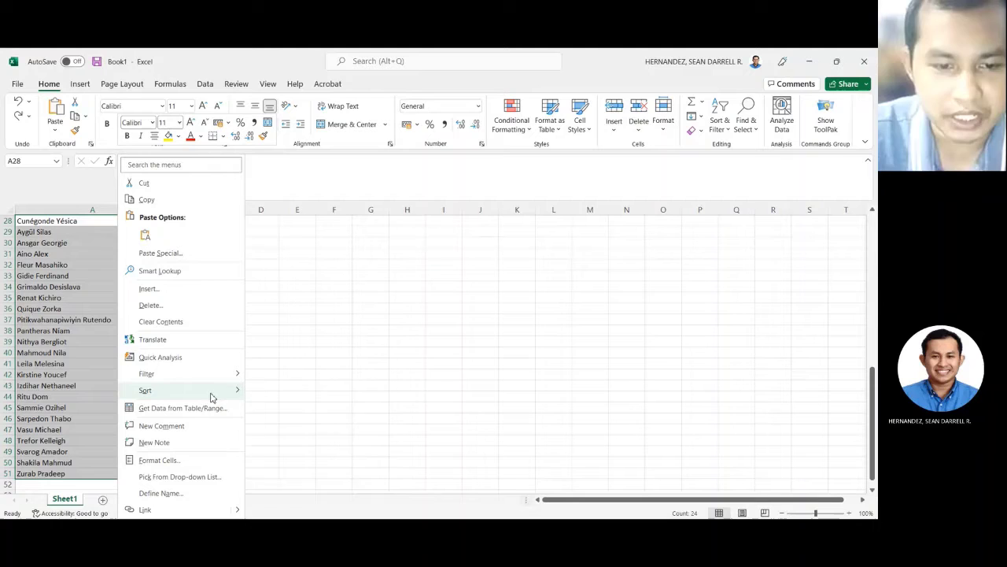
mouse_move(211, 394)
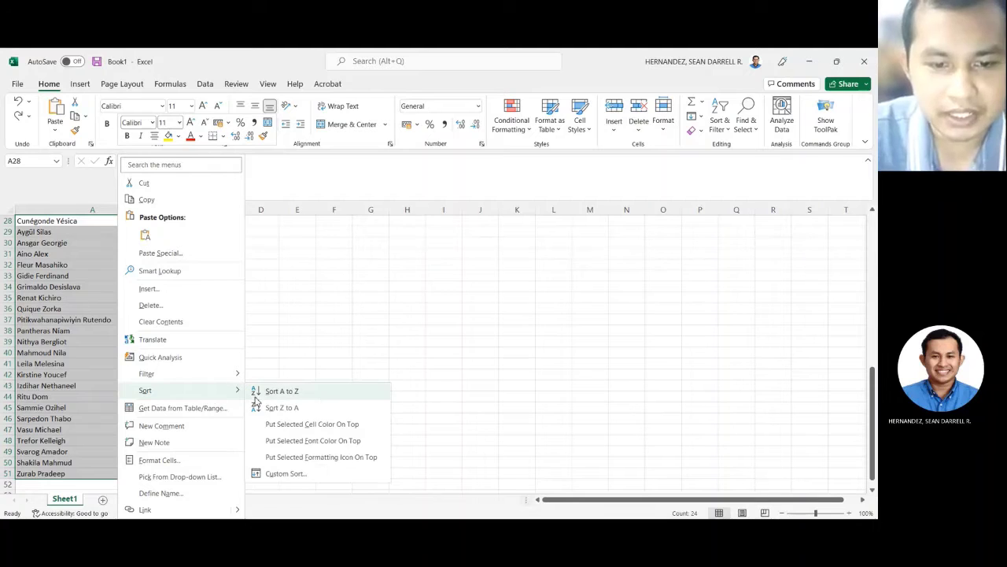
click(307, 391)
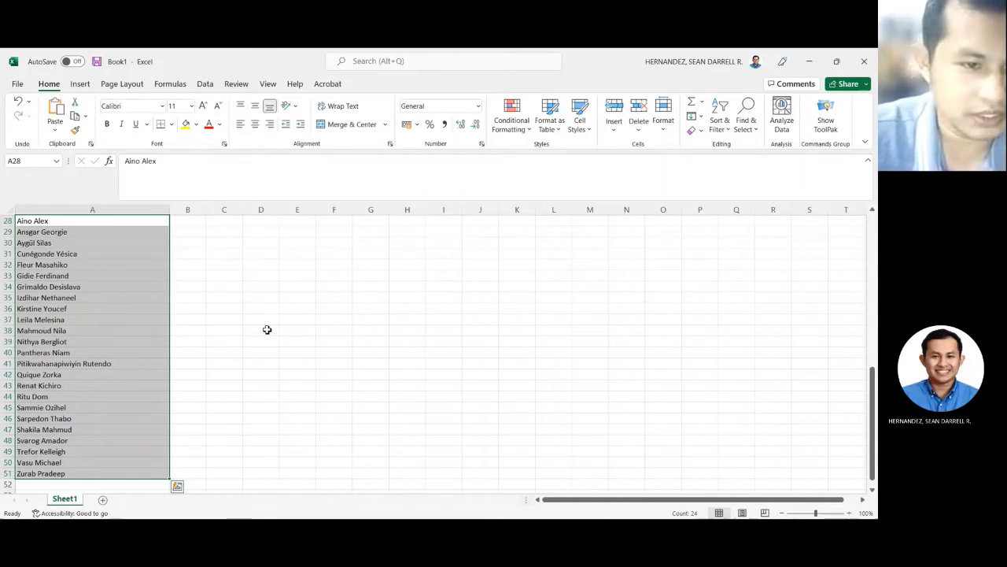
scroll(267, 329, up, 3)
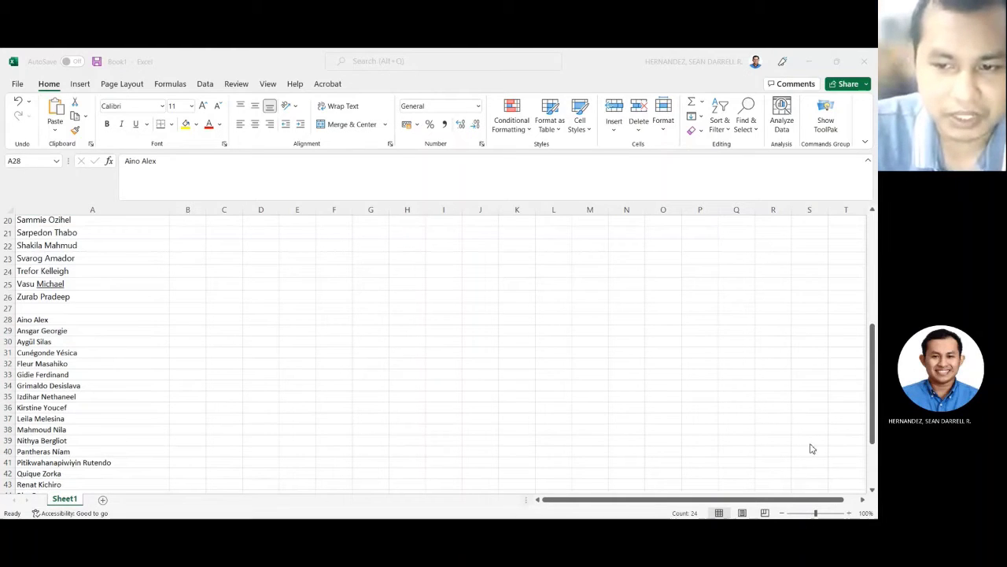
- Select A2 through A51 so the class list and attendee list are both included
drag(872, 327, 863, 225)
click(99, 237)
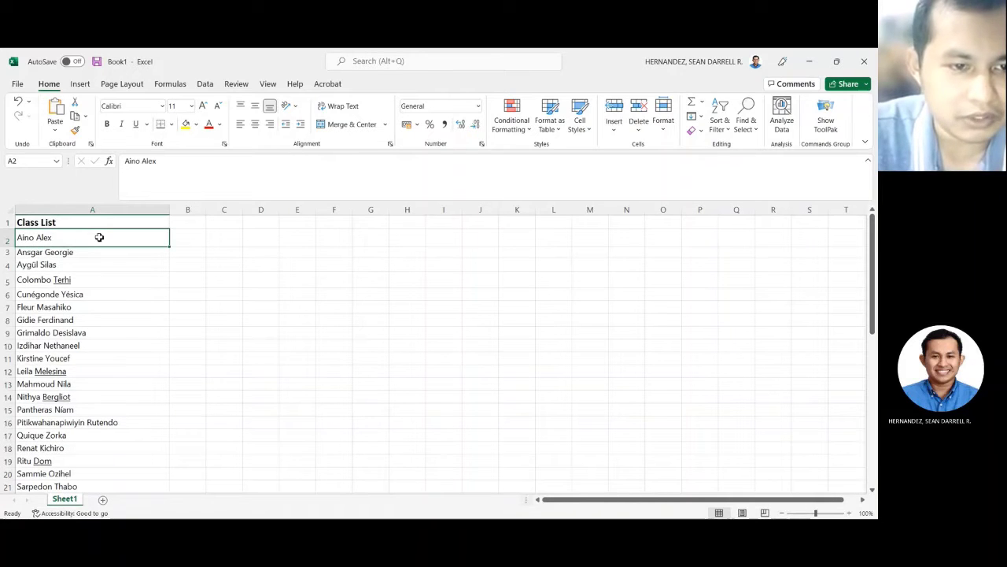
drag(99, 237, 73, 473)
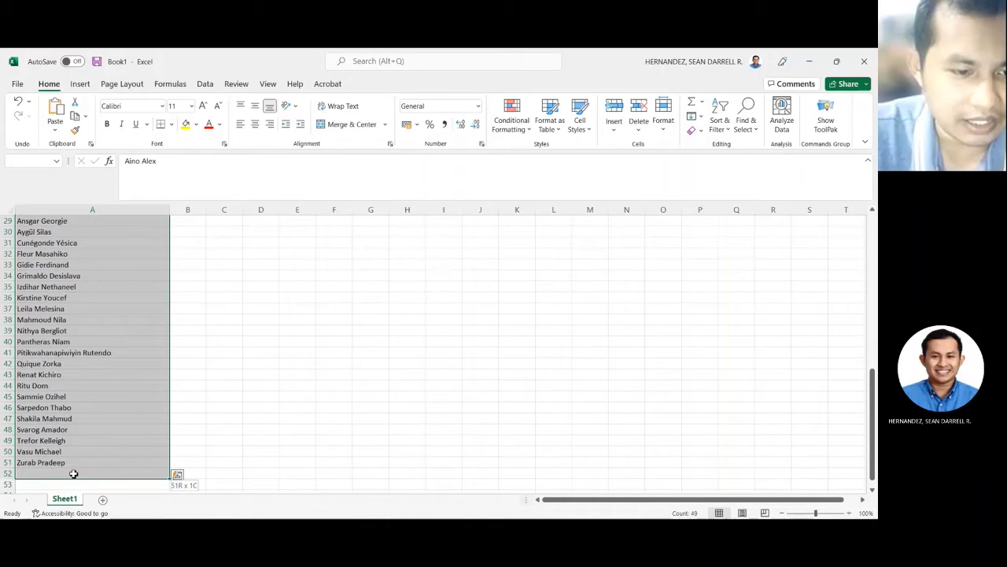
key(ctrl+v)
drag(872, 421, 870, 236)
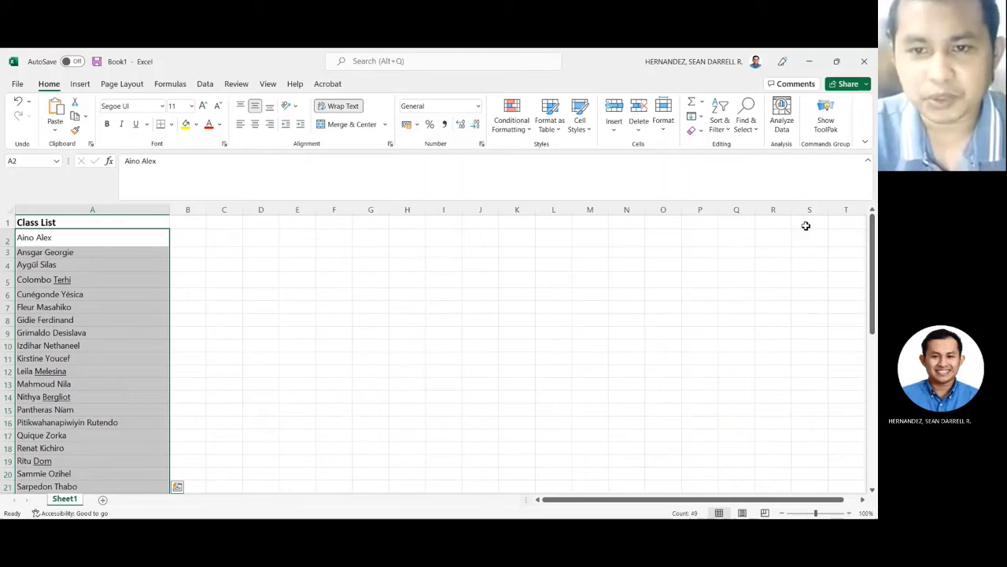
- Bring up the Highlight Cells Rules Duplicate Values settings for the column A names, previewing light red fill
click(528, 131)
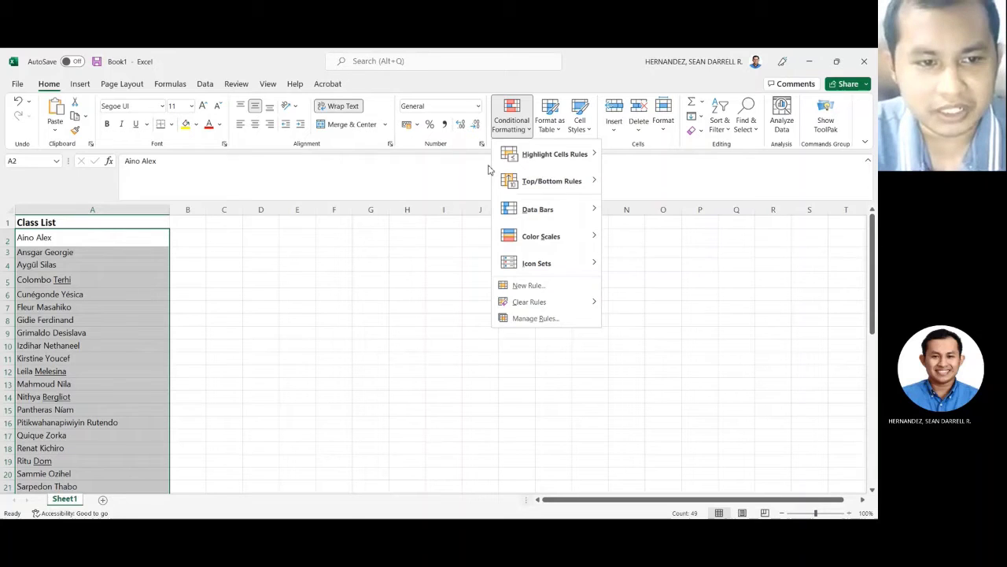
mouse_move(551, 161)
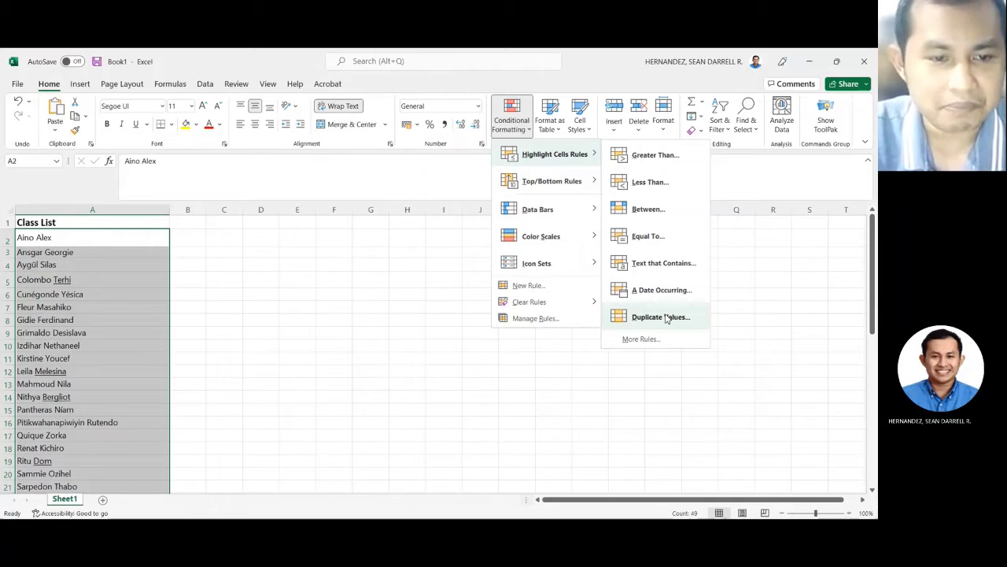
scroll(127, 247, down, 1)
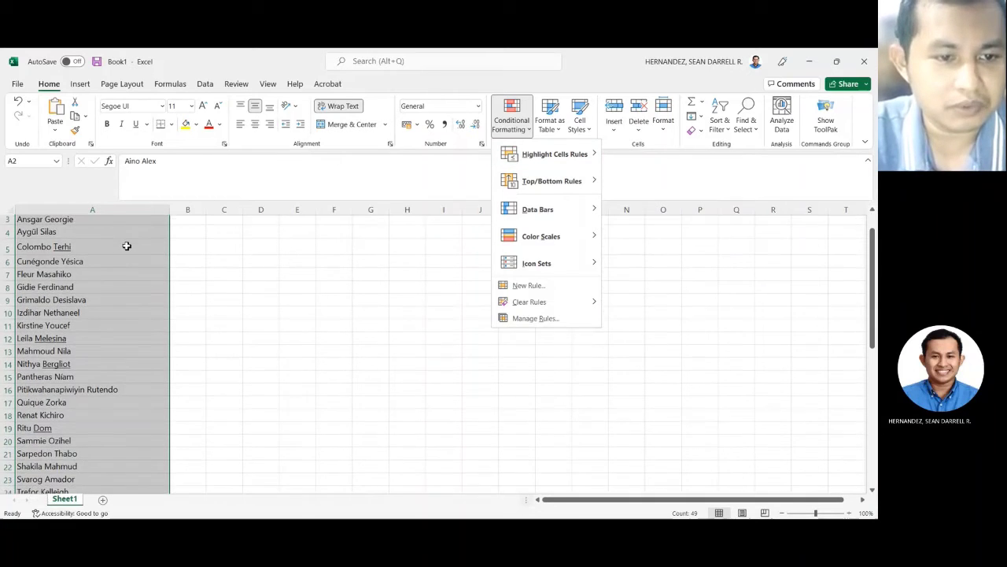
scroll(126, 247, up, 1)
scroll(117, 243, down, 7)
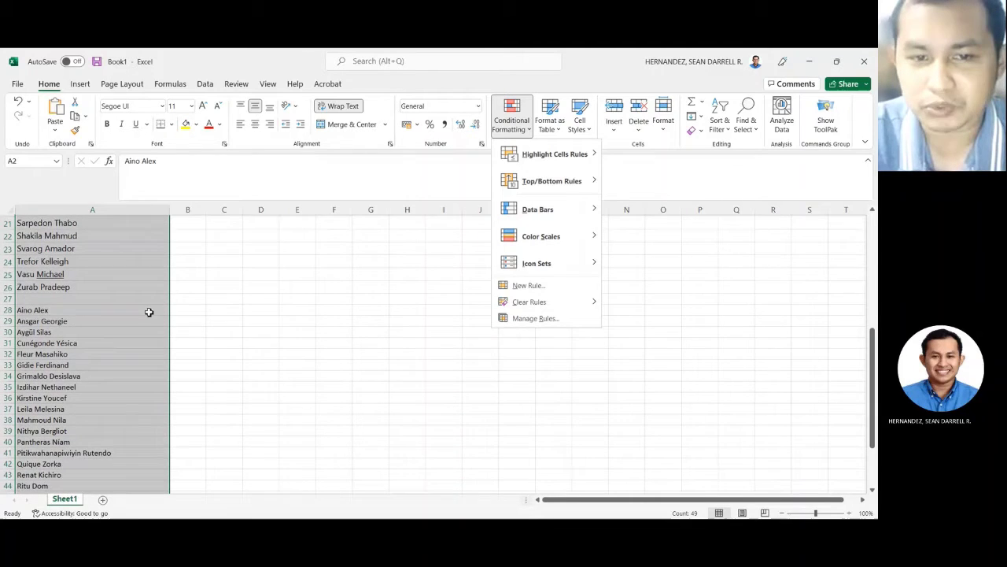
scroll(131, 297, up, 7)
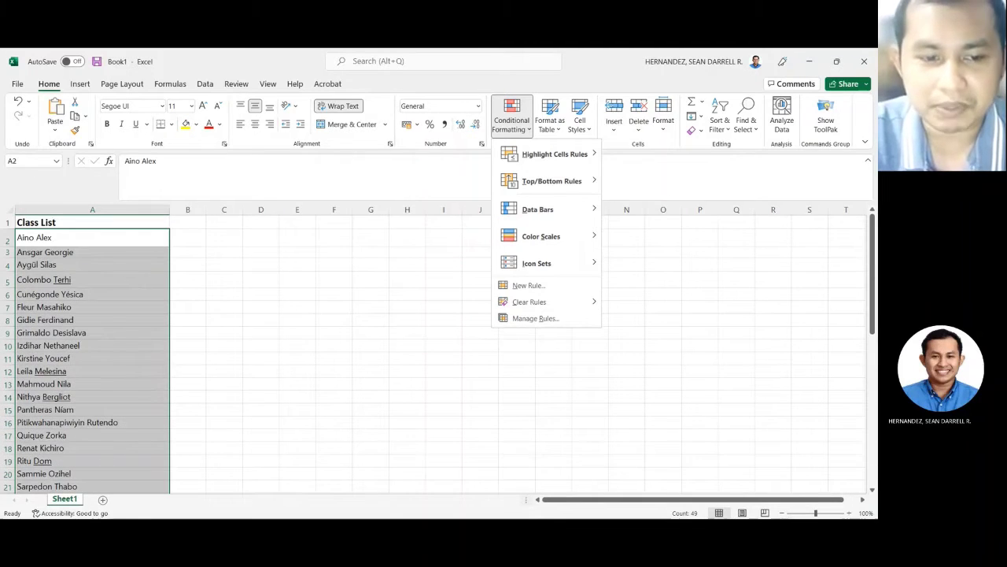
scroll(119, 425, down, 4)
scroll(116, 420, down, 1)
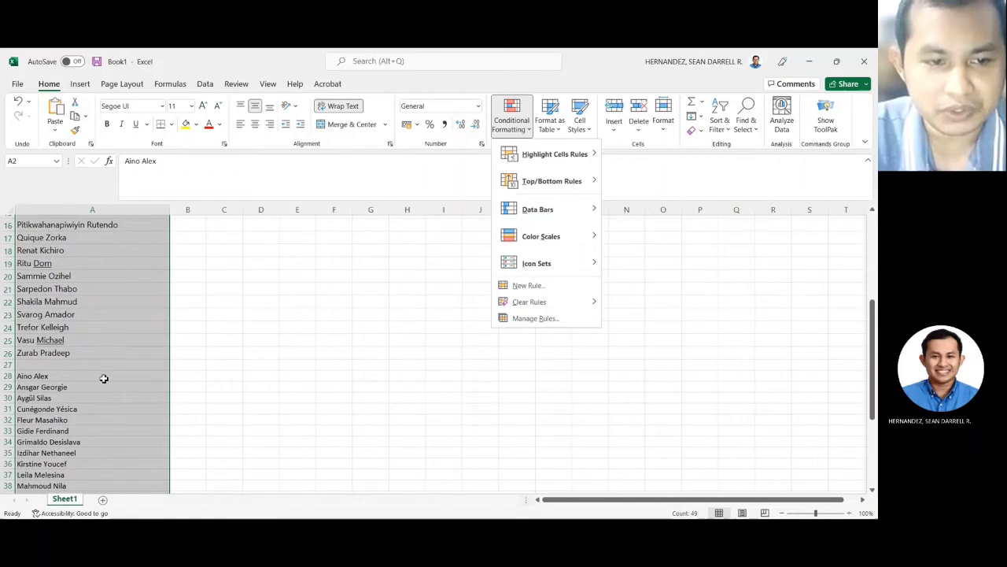
scroll(103, 377, up, 5)
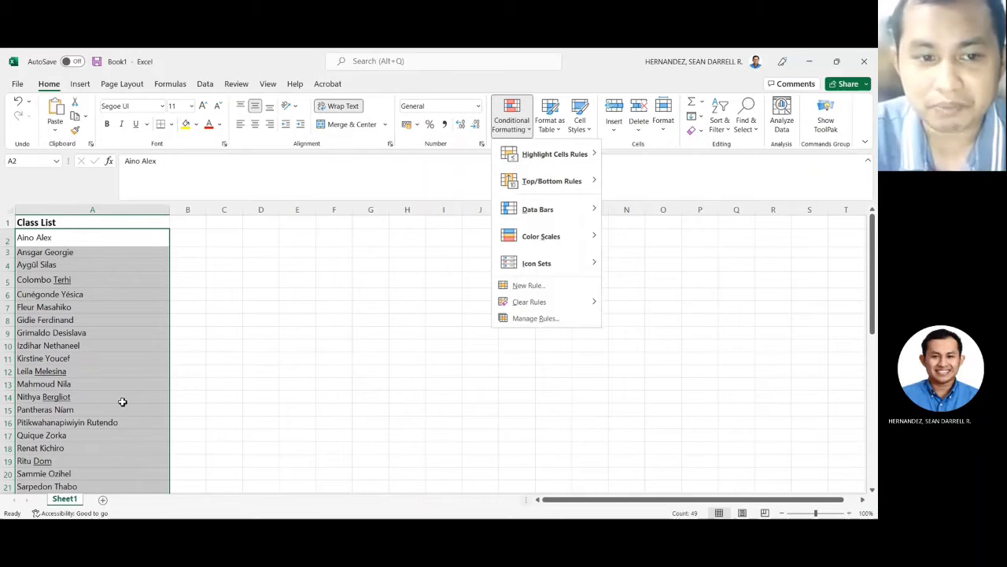
scroll(105, 394, down, 6)
scroll(205, 323, up, 4)
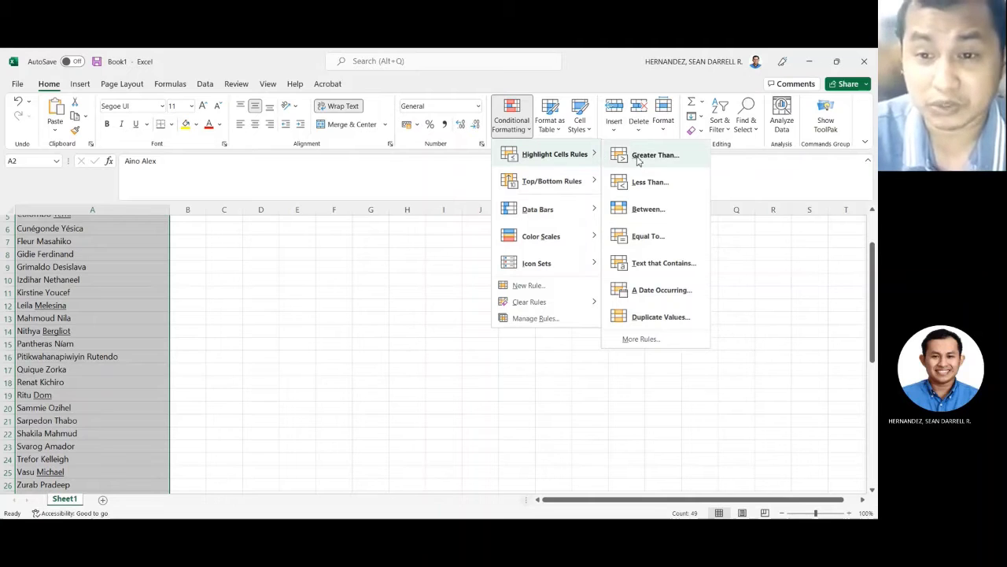
click(673, 321)
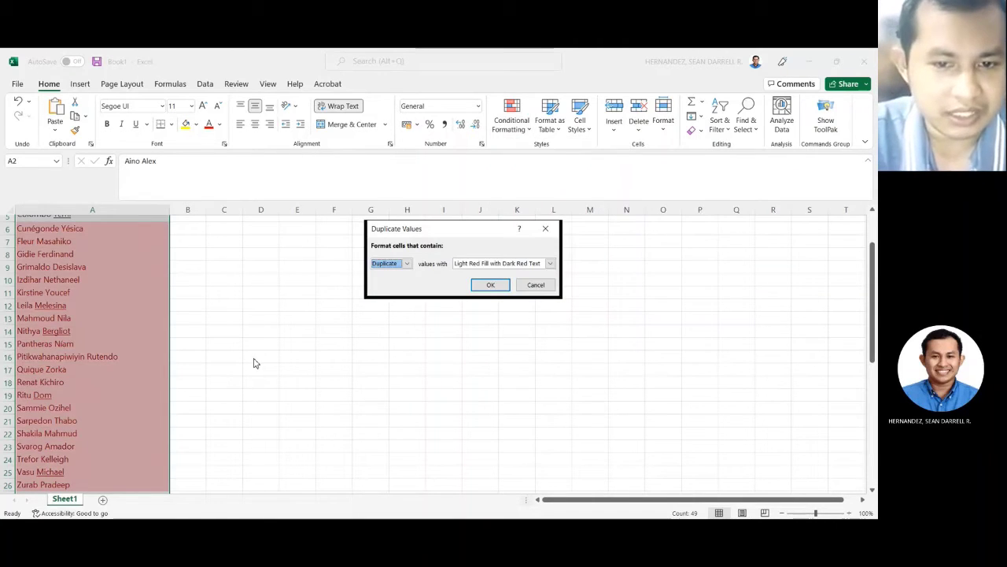
click(491, 286)
scroll(227, 317, up, 2)
scroll(225, 318, down, 6)
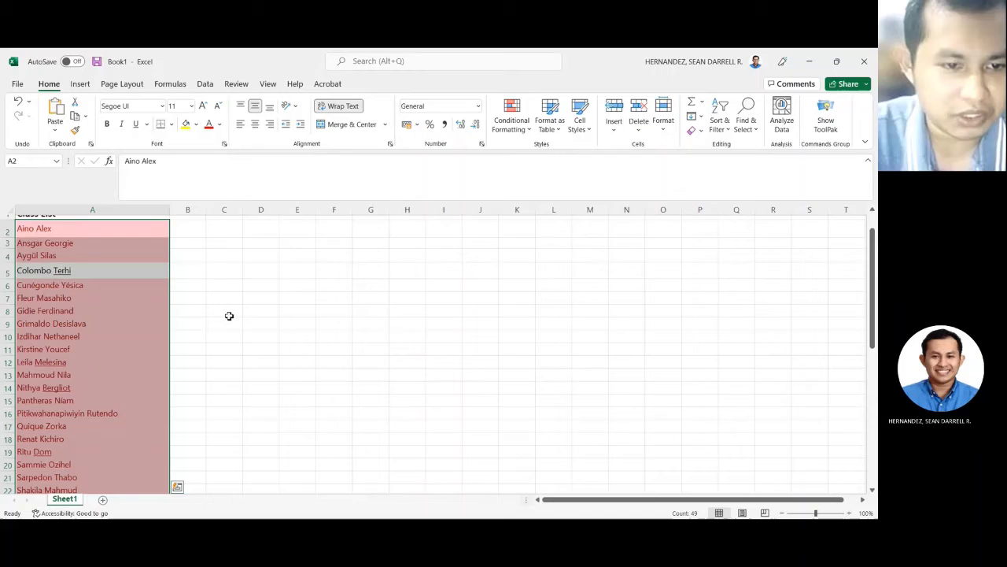
scroll(224, 311, up, 6)
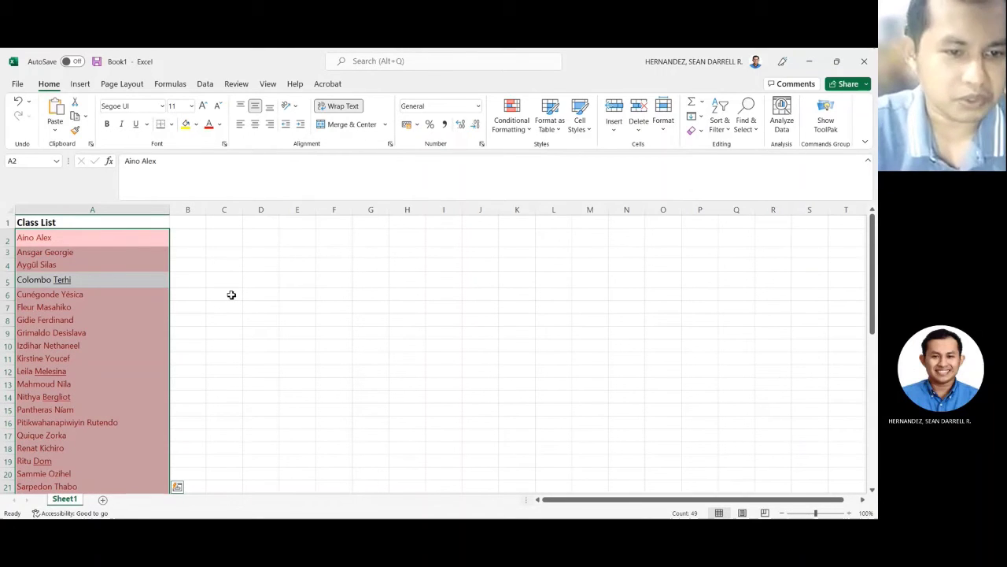
click(232, 294)
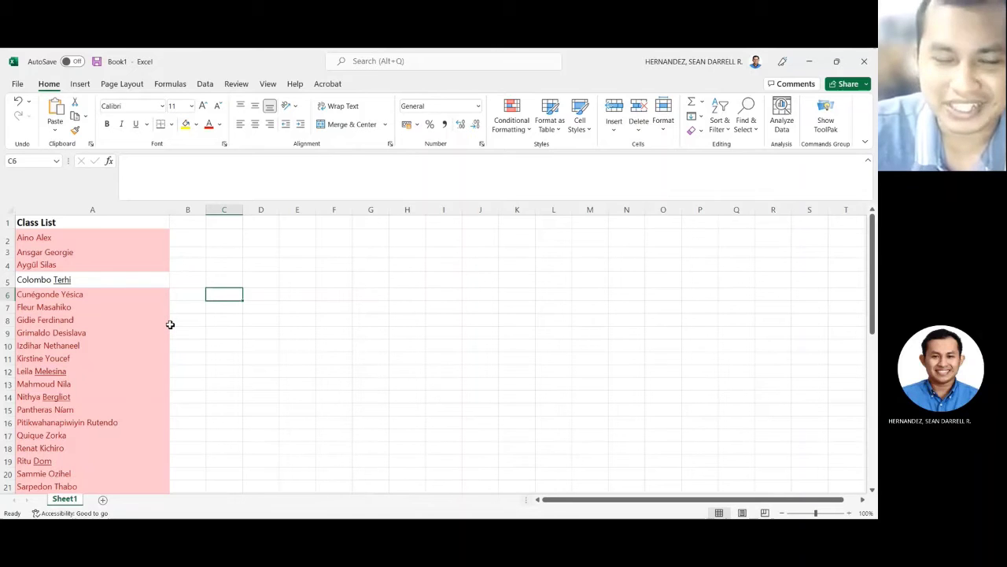
scroll(185, 313, down, 10)
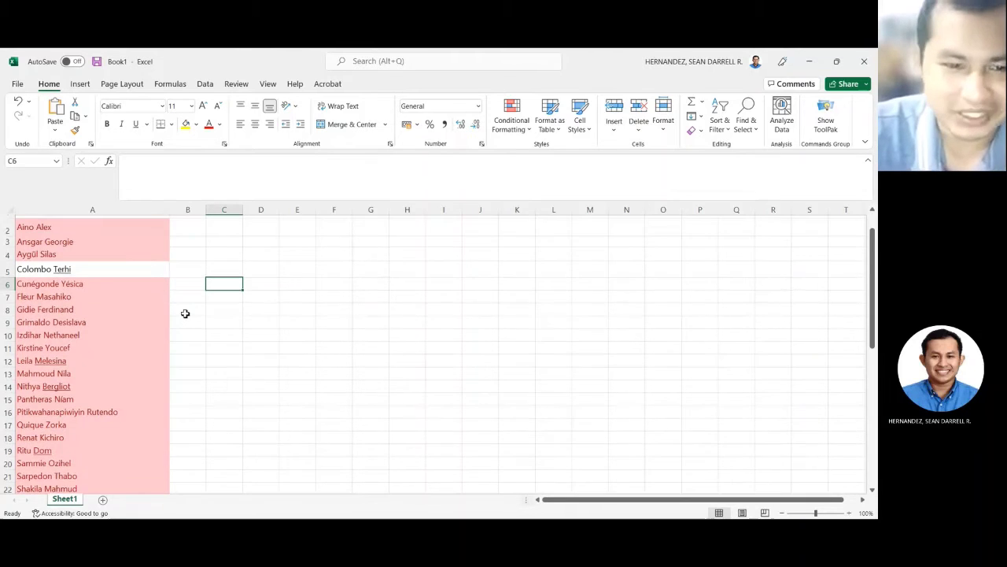
scroll(174, 276, up, 10)
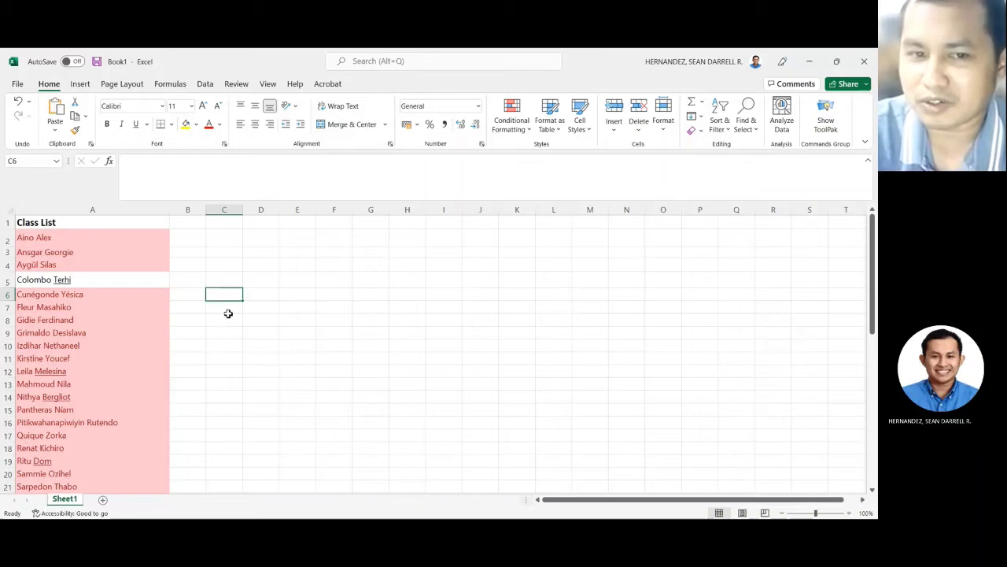
scroll(160, 310, down, 1)
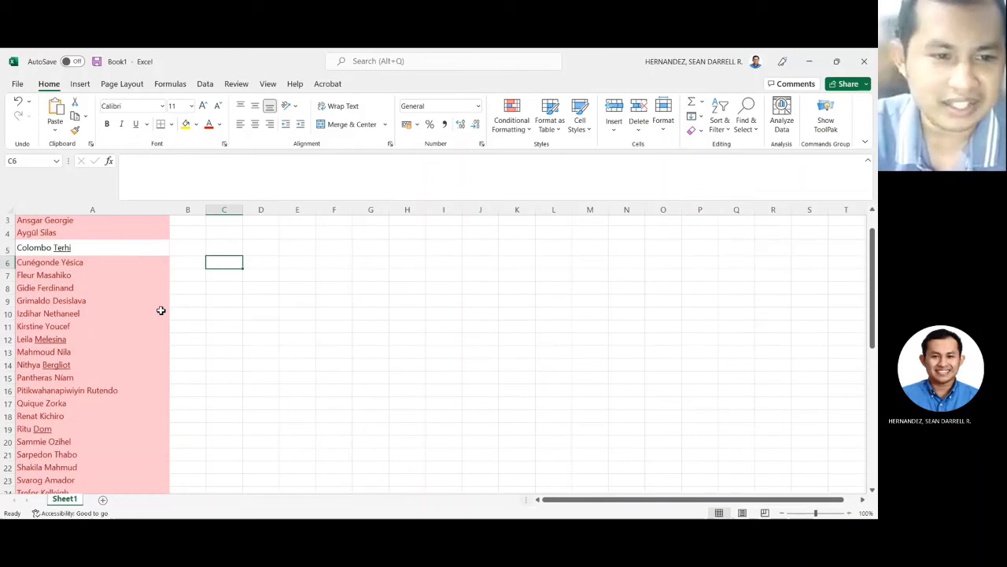
scroll(162, 309, up, 1)
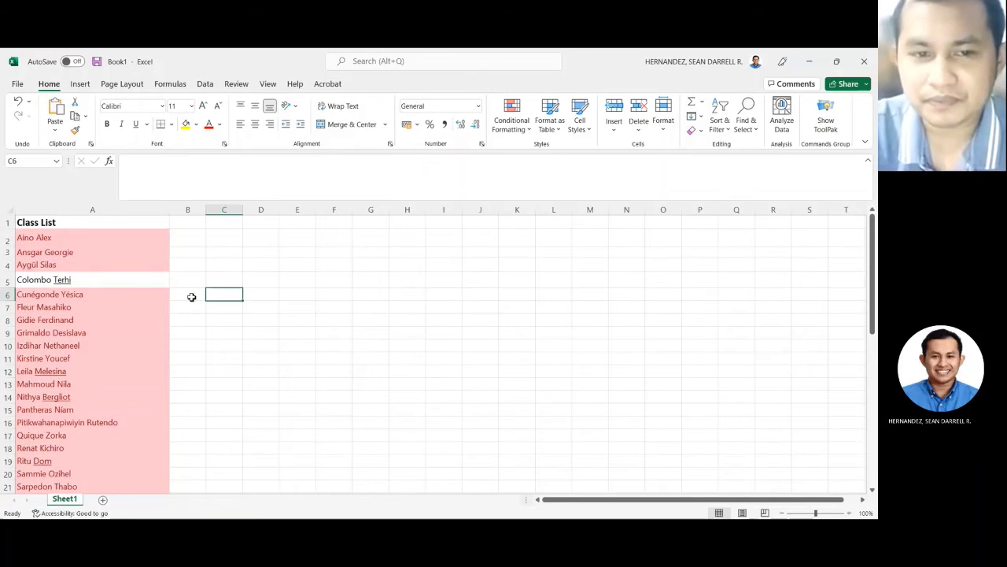
scroll(129, 260, down, 1)
scroll(129, 262, up, 1)
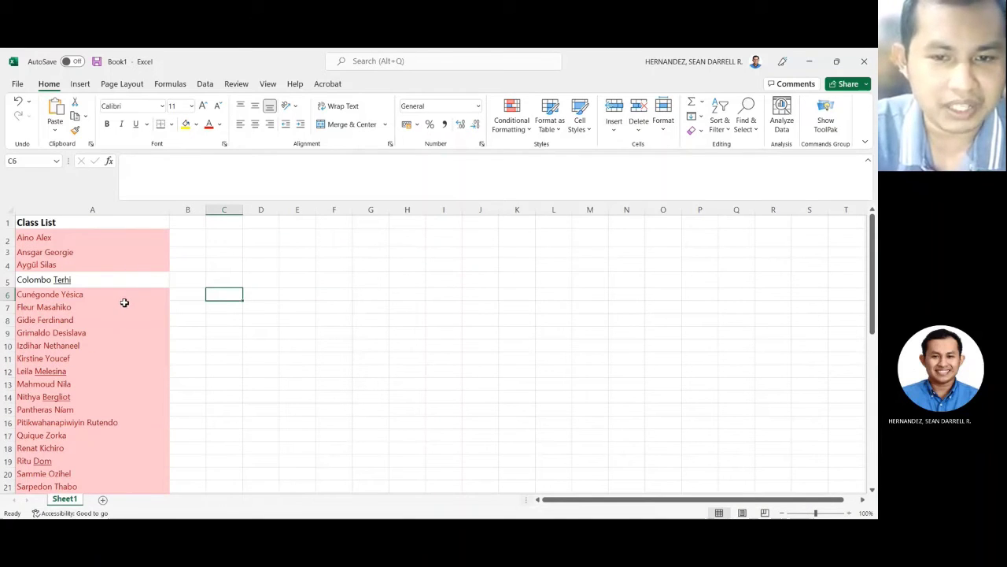
scroll(123, 302, down, 8)
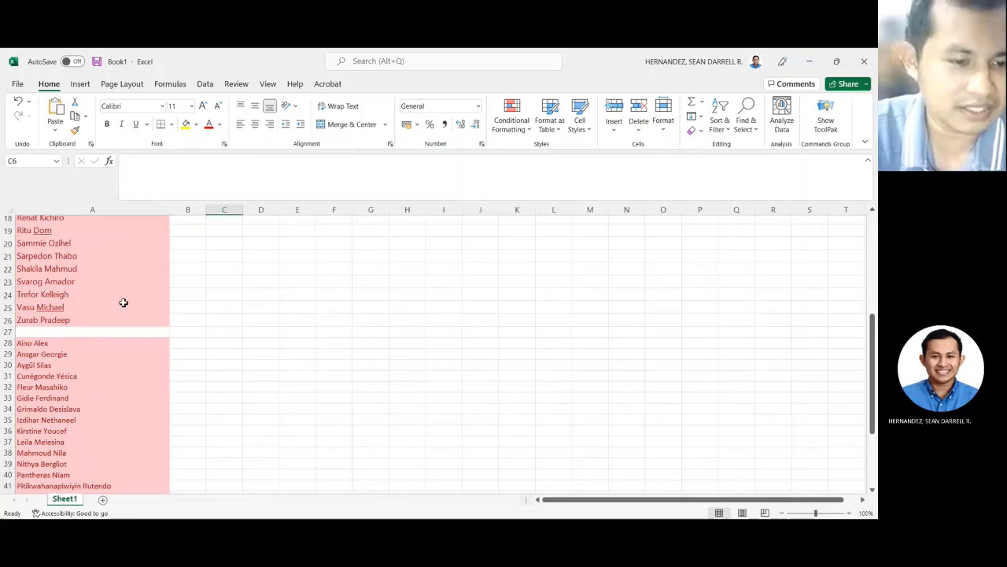
scroll(122, 303, up, 1)
scroll(122, 299, up, 7)
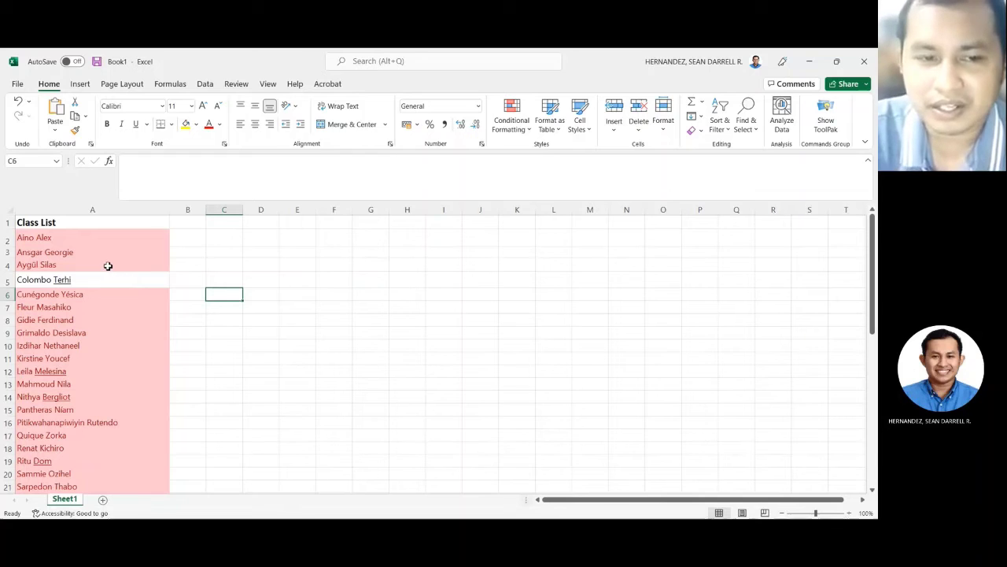
click(52, 238)
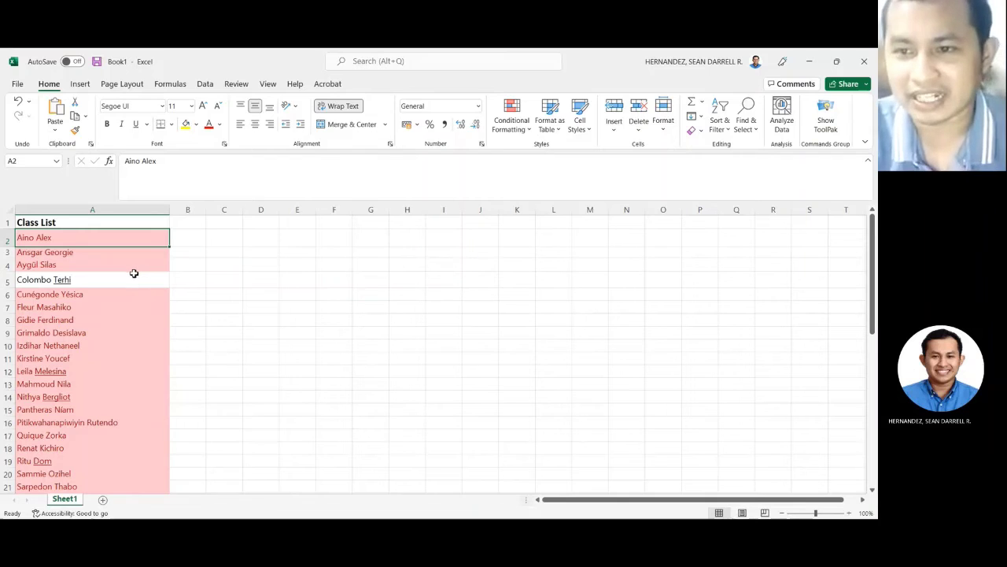
scroll(147, 298, down, 4)
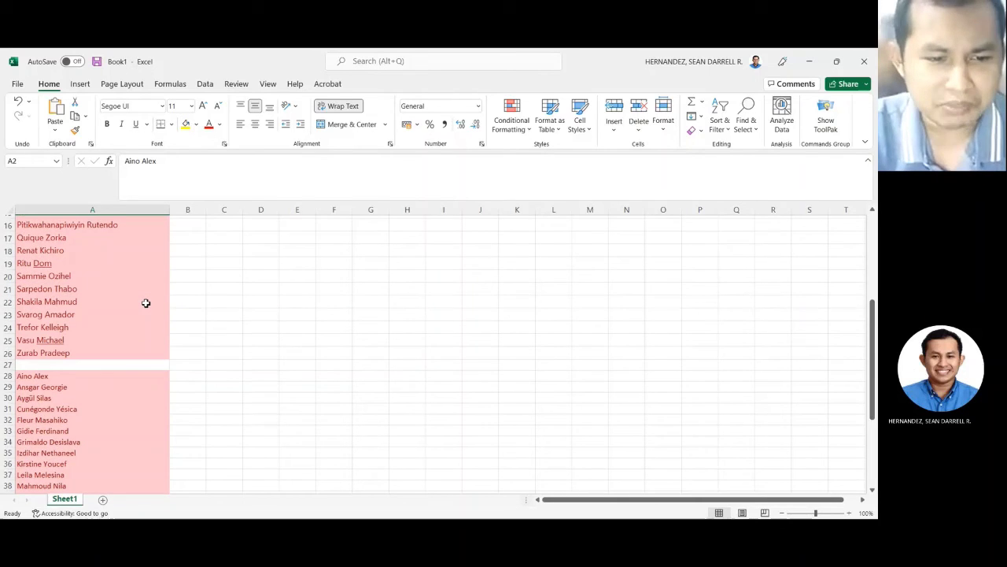
scroll(146, 303, down, 4)
scroll(145, 305, up, 2)
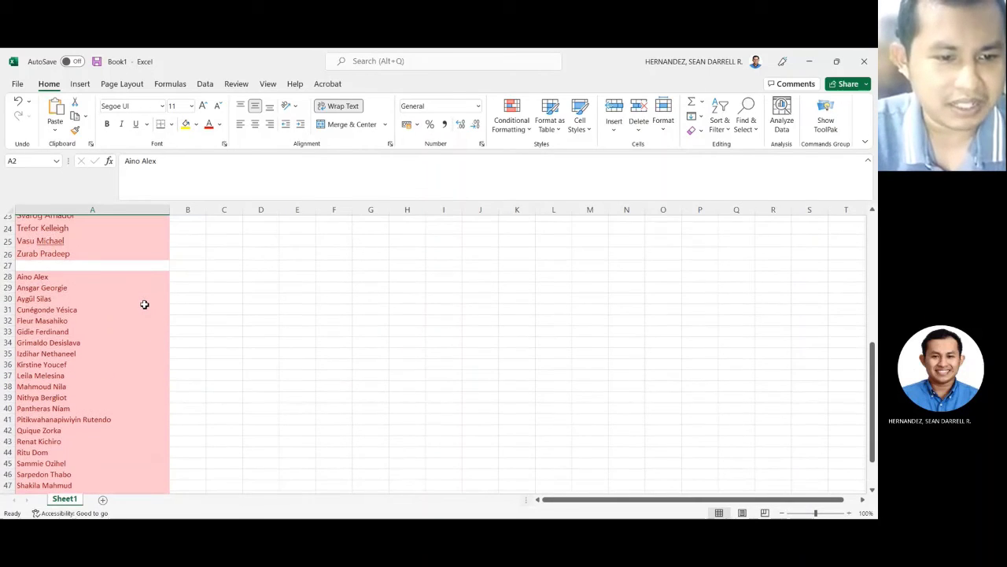
scroll(145, 304, up, 7)
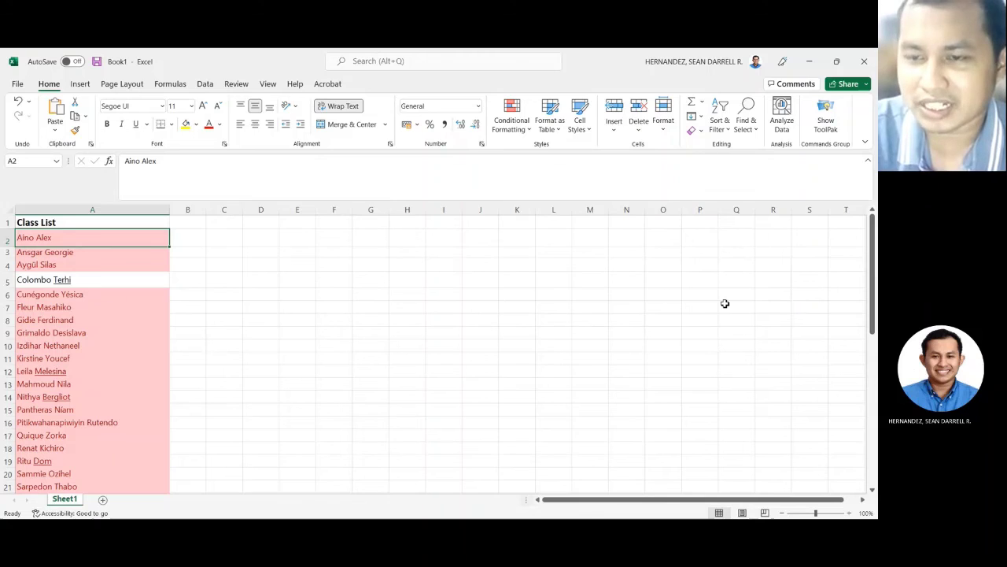
click(139, 256)
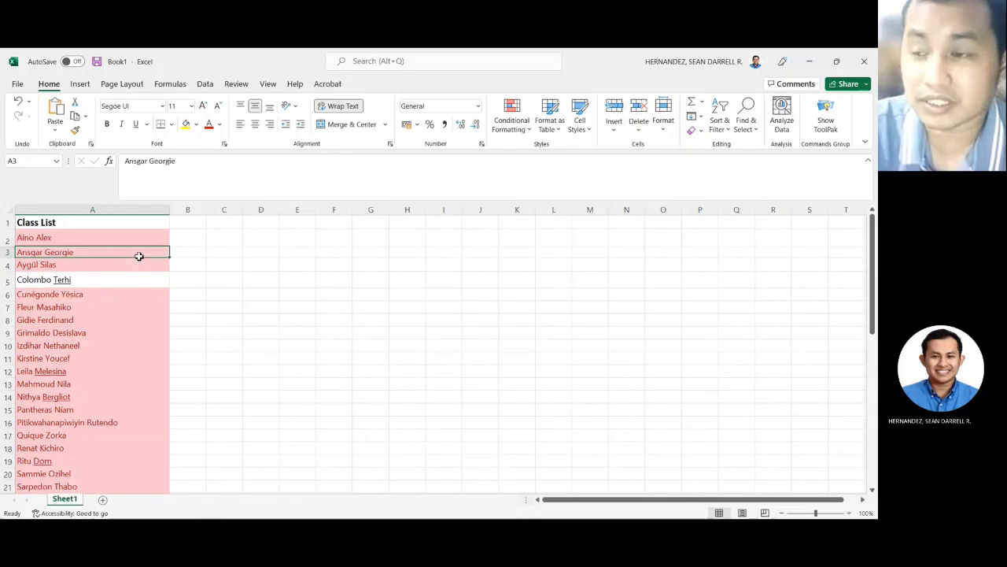
scroll(145, 283, down, 8)
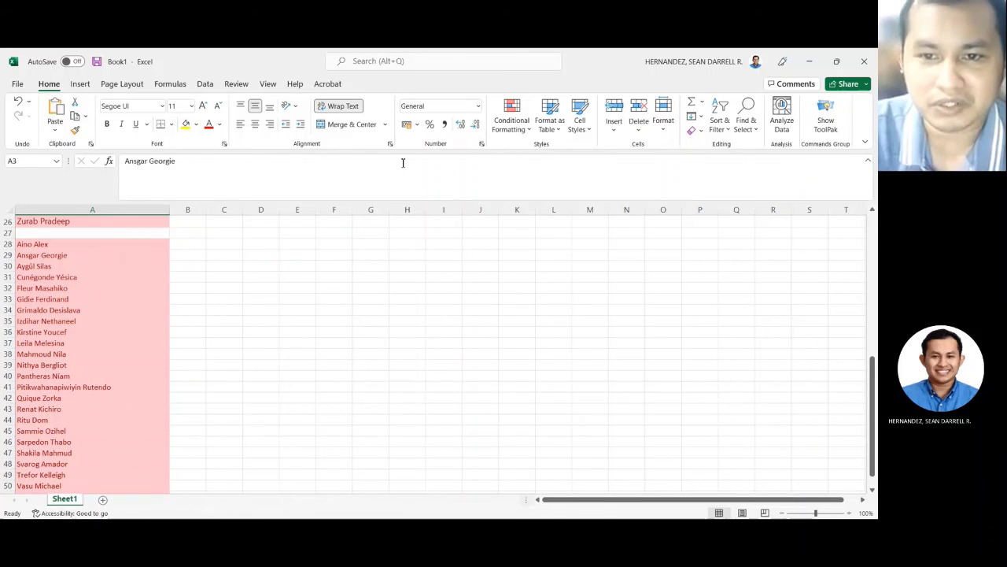
scroll(217, 292, up, 3)
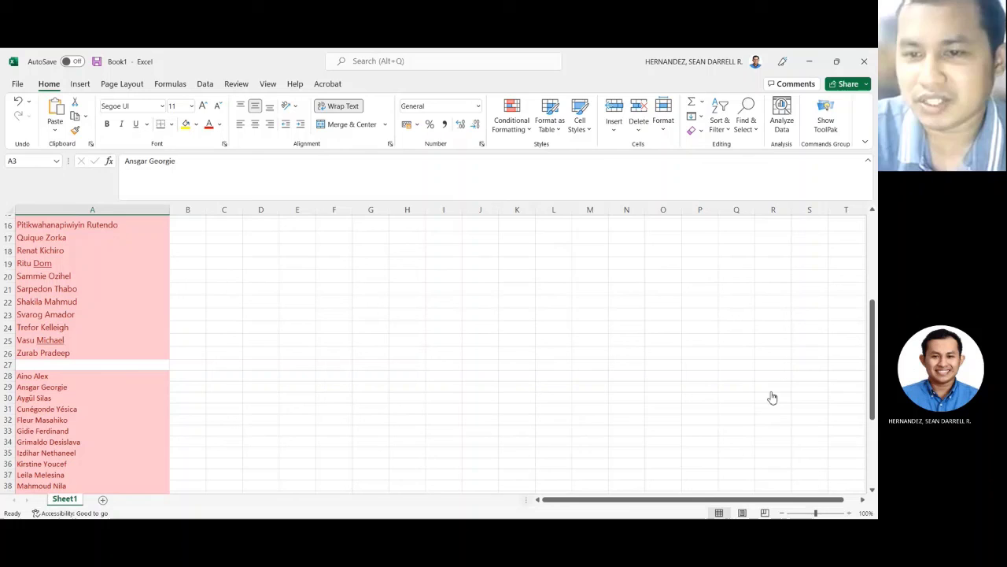